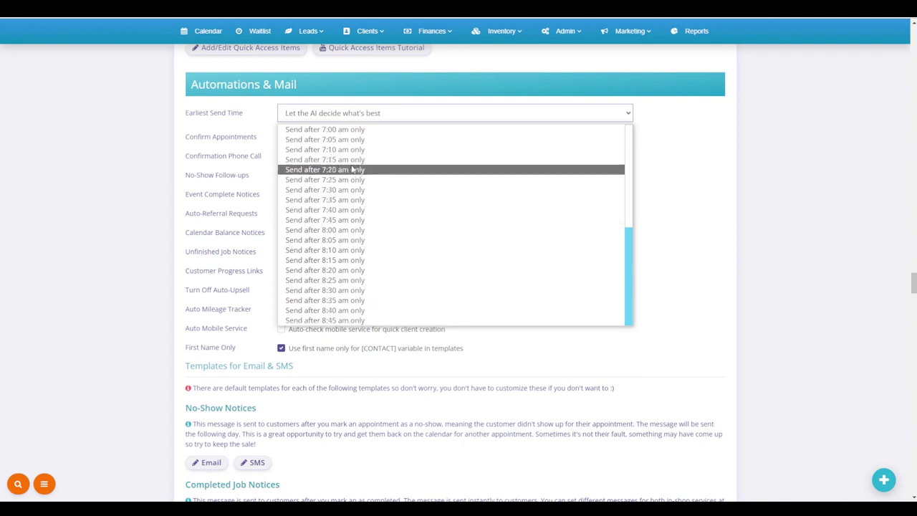
Leave the earliest send time list unchanged and view the July 19 event's details from the calendar
left_click(194, 164)
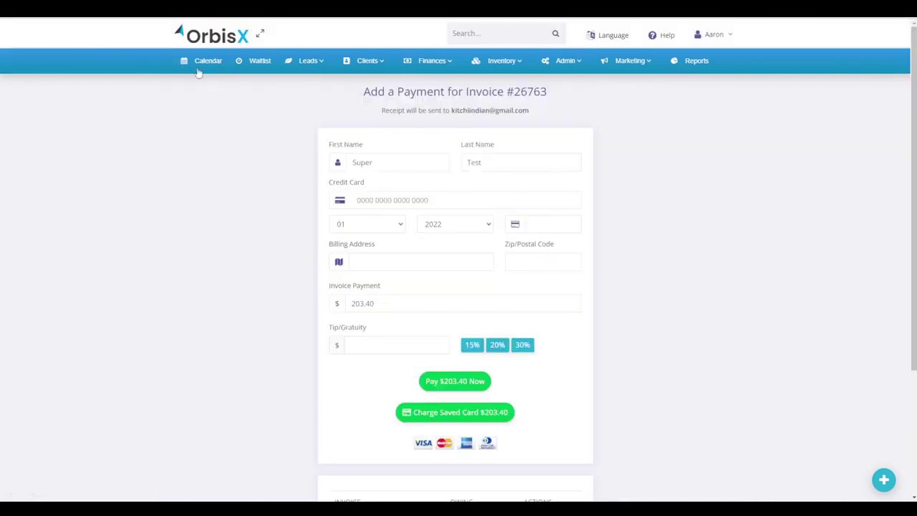
left_click(207, 60)
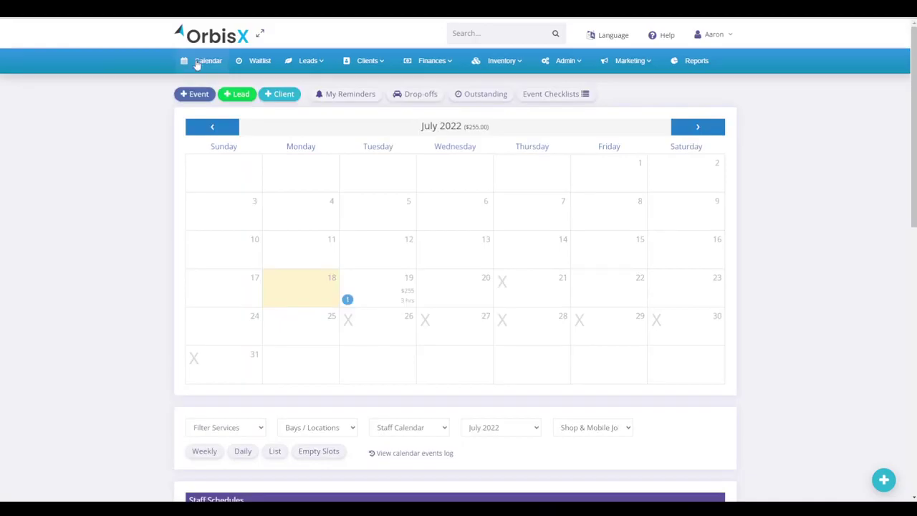
left_click(351, 299)
left_click(429, 129)
scroll(501, 190, "down", 5)
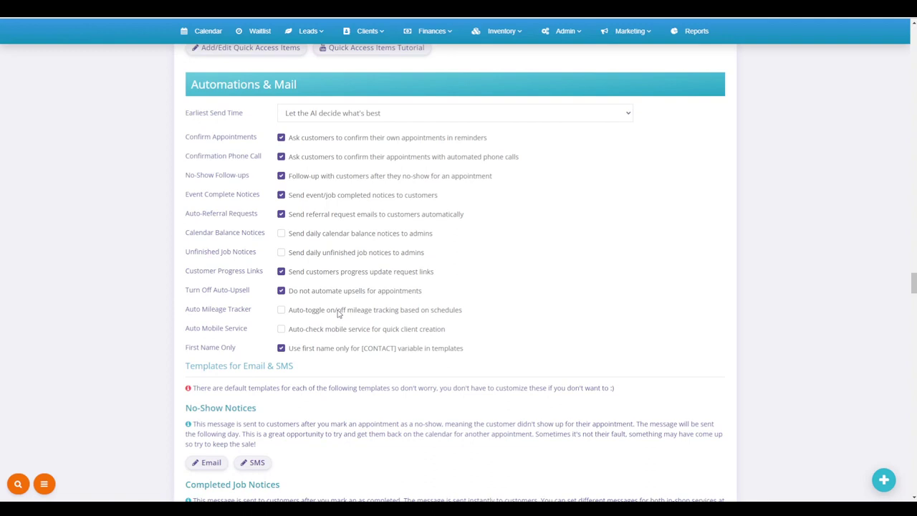
Open the July 19 event for editing and mark it as a mobile service
scroll(339, 313, "down", 1)
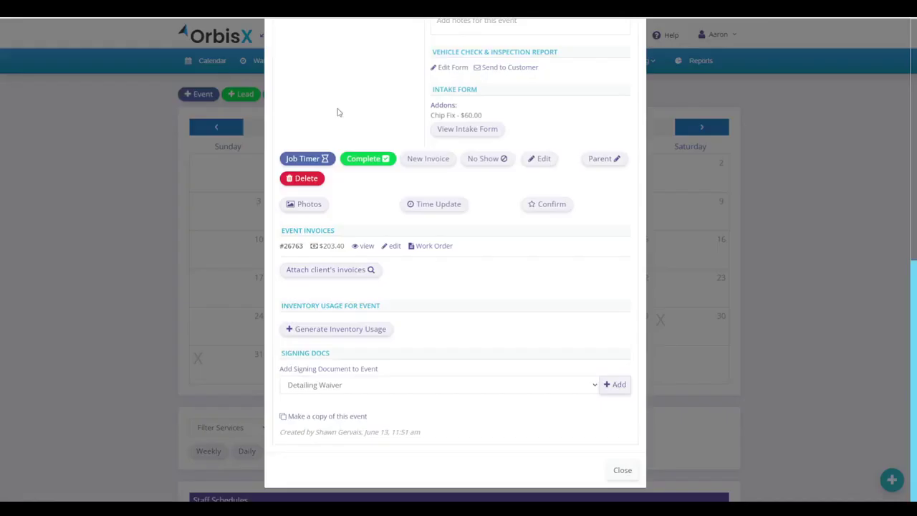
left_click(540, 159)
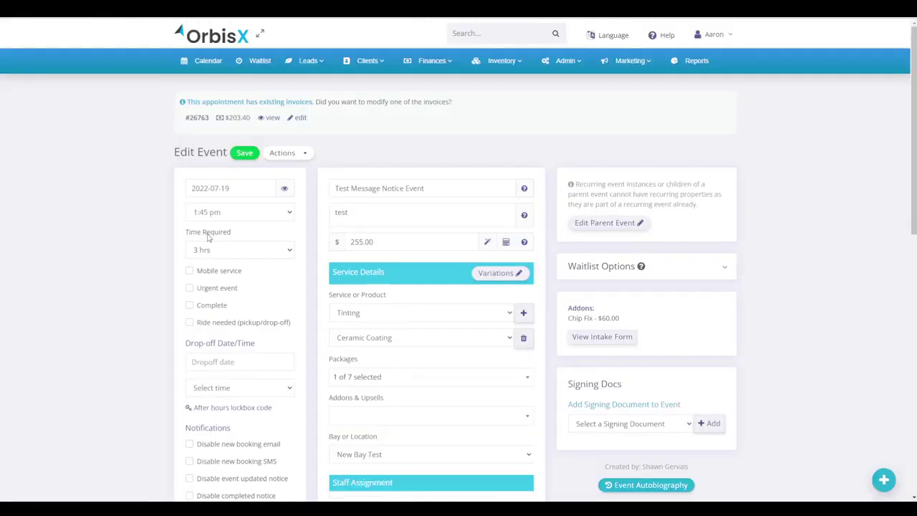
left_click(218, 276)
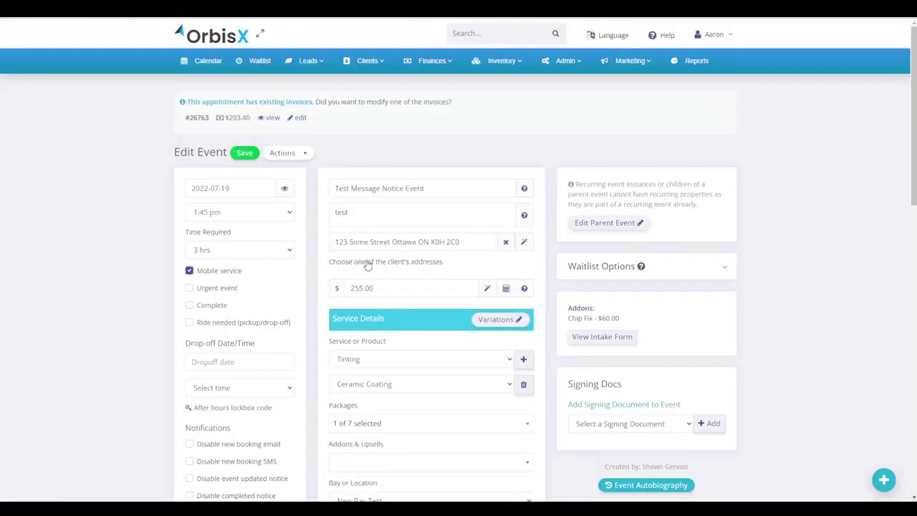
Examine the client address options for the event and how the Mobile service option affects the service address
left_click(365, 262)
left_click(381, 223)
left_click_drag(342, 236, 481, 245)
left_click(452, 267)
left_click(220, 272)
left_click(219, 272)
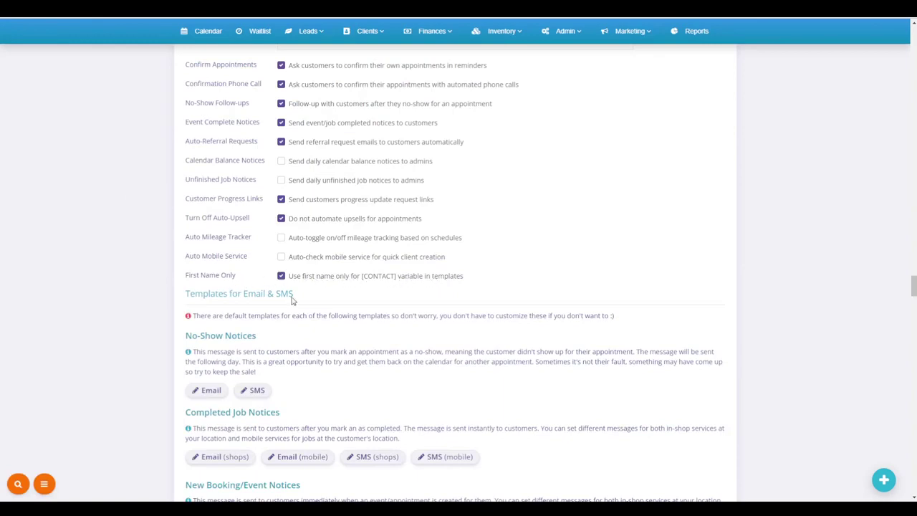
In the automation and mail settings, view the No-Show Notices email template for its [CONTACT] variable
scroll(215, 324, "down", 1)
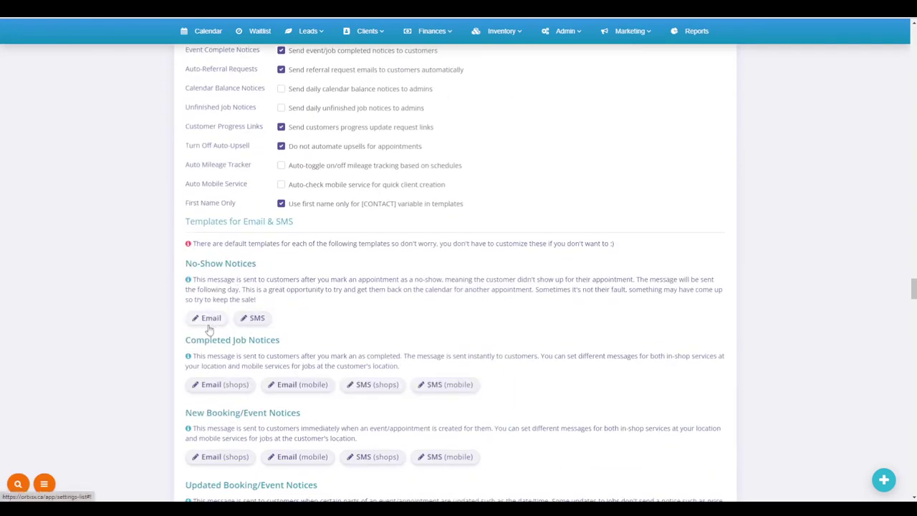
left_click(209, 320)
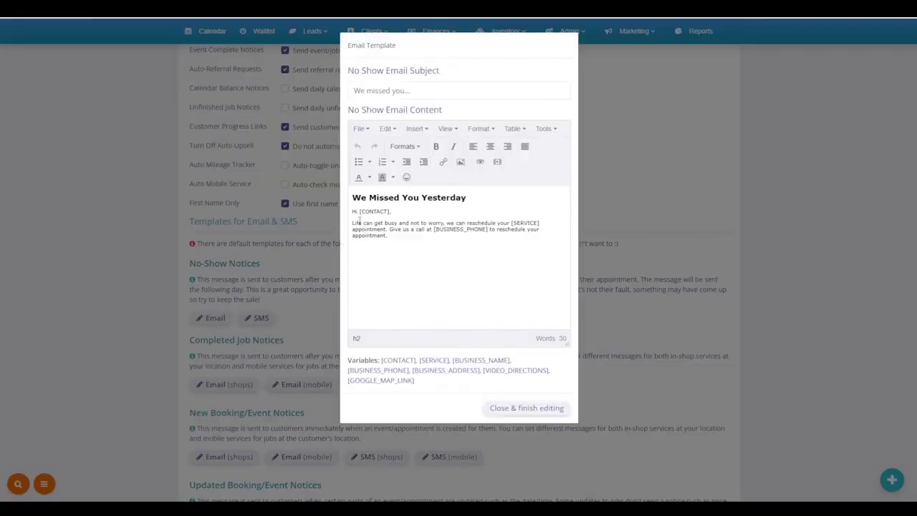
left_click(311, 215)
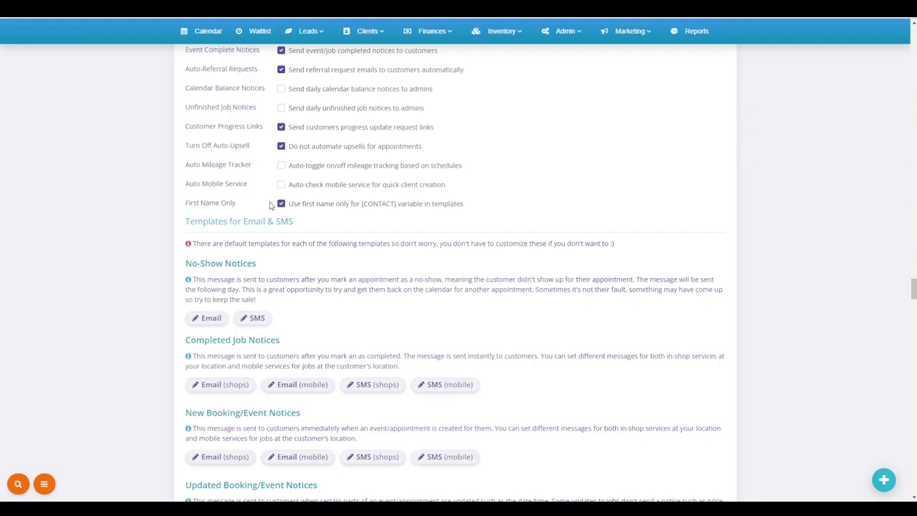
Turn off First Name Only, check the [CONTACT] greeting in the no-show email template, and turn the setting back on
left_click(280, 204)
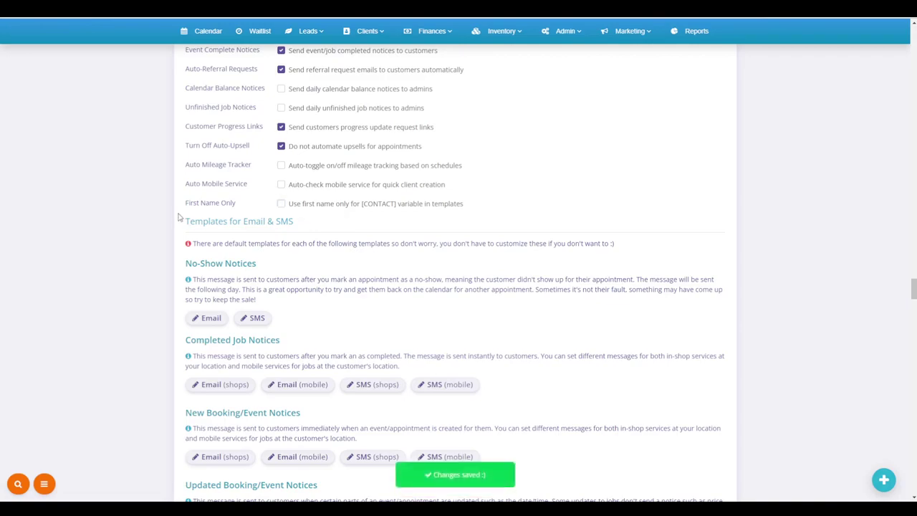
left_click(208, 320)
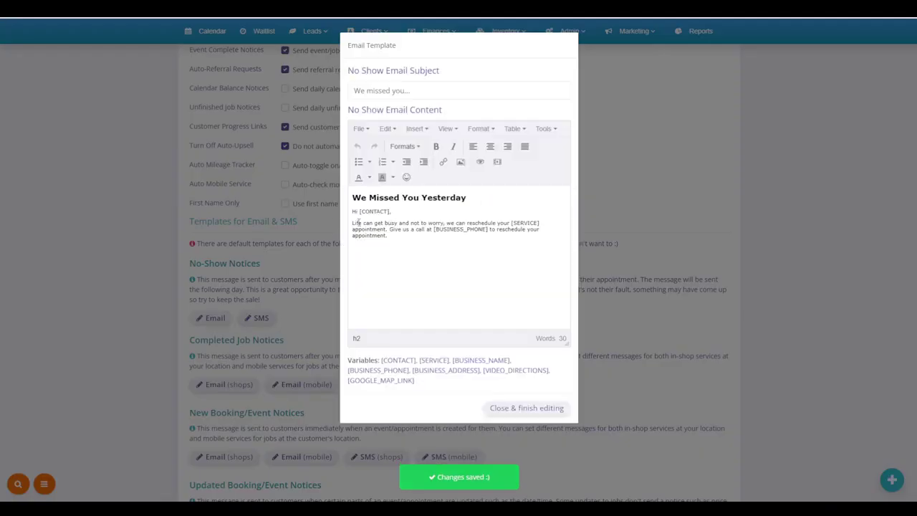
left_click(132, 209)
left_click(209, 318)
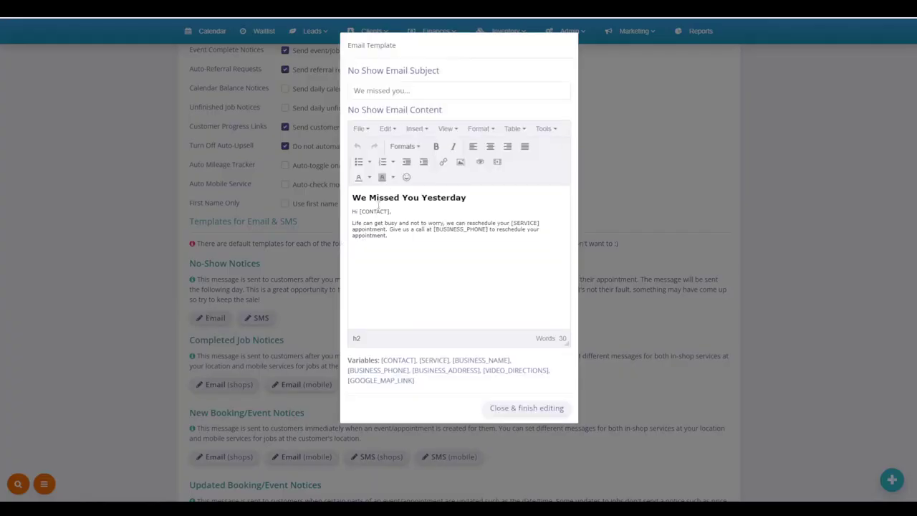
left_click(240, 212)
left_click(281, 203)
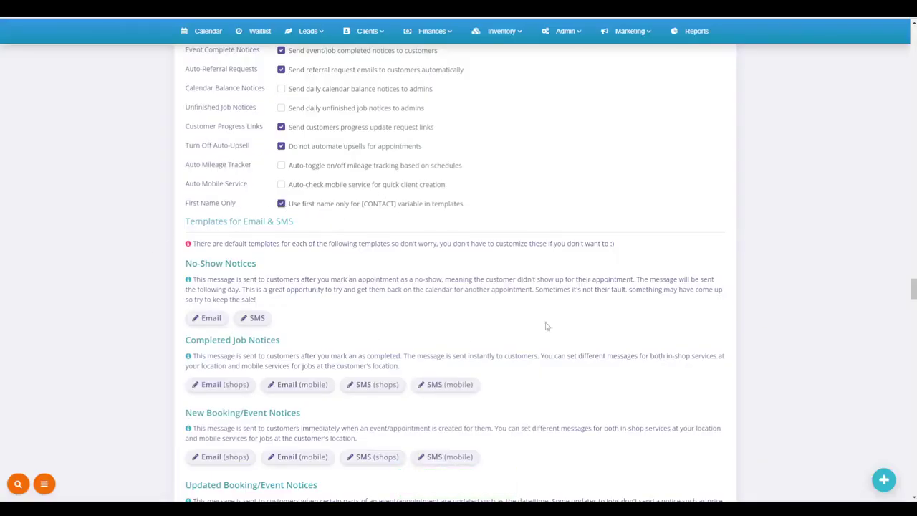
Examine the list of email and SMS notice templates through to the custom email footer
scroll(545, 325, "down", 2)
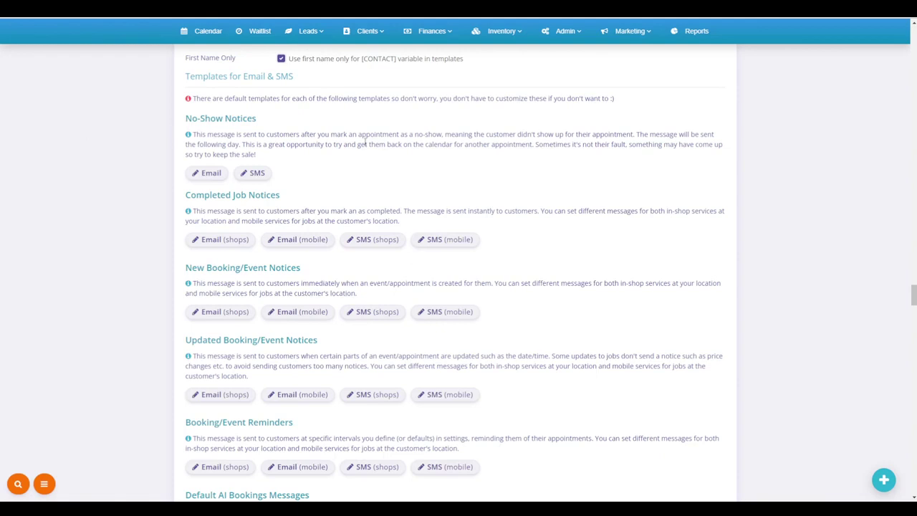
scroll(184, 158, "down", 6)
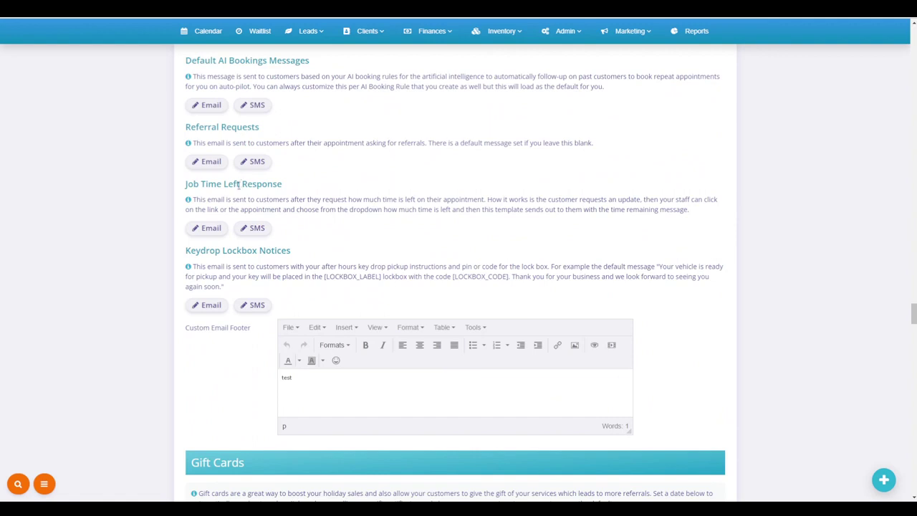
mouse_move(236, 334)
left_click(344, 384)
left_click(219, 371)
Review the No-Show Follow-ups setting and the No-Show Notices email and SMS templates
scroll(351, 293, "up", 6)
scroll(351, 293, "up", 1)
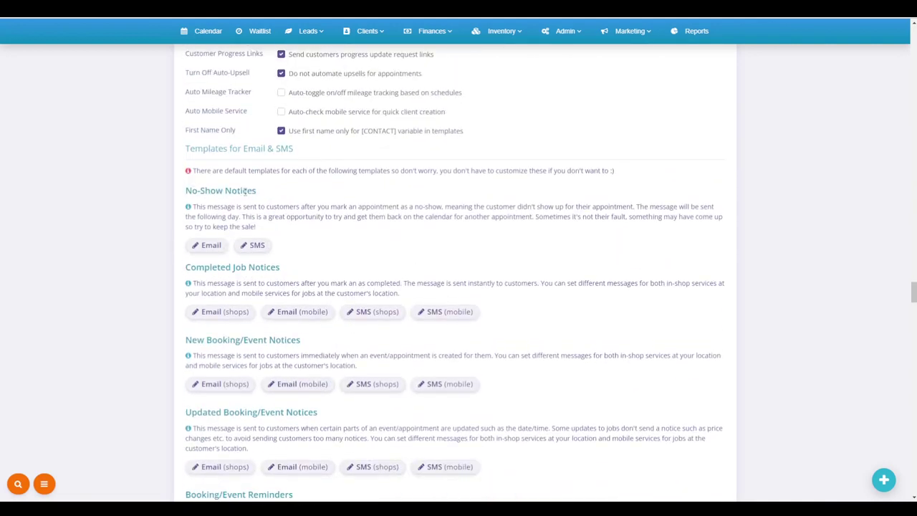
scroll(244, 192, "up", 3)
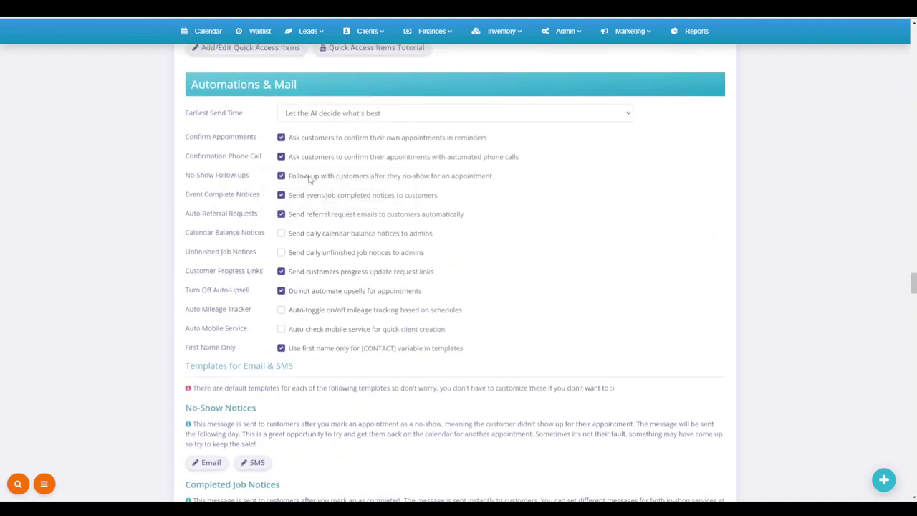
scroll(433, 187, "down", 3)
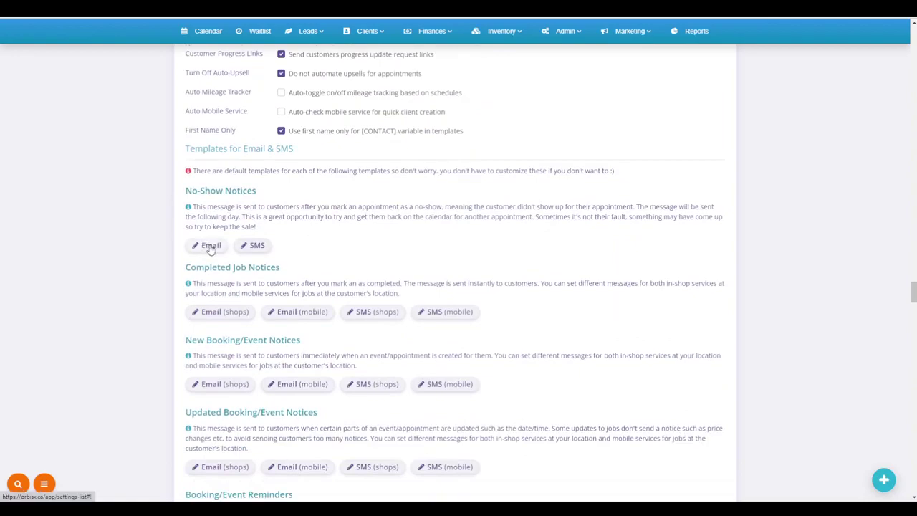
left_click(209, 246)
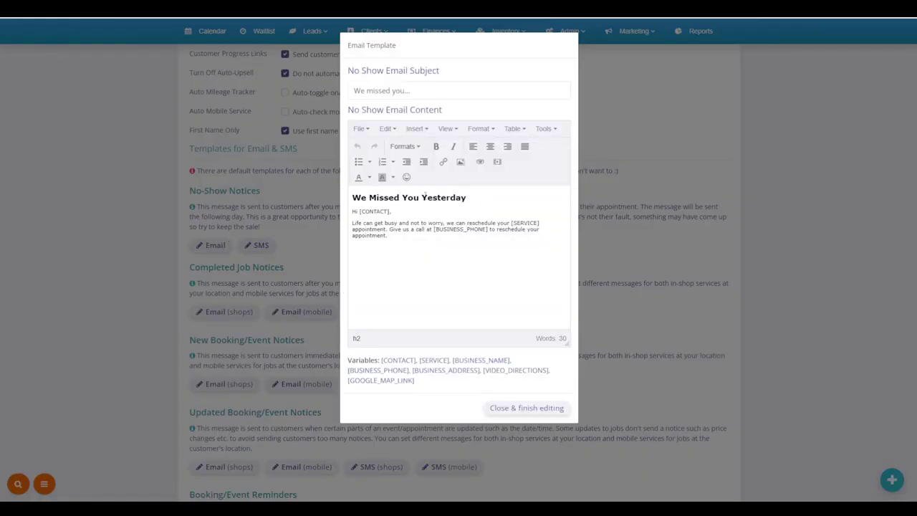
left_click(250, 238)
left_click(256, 248)
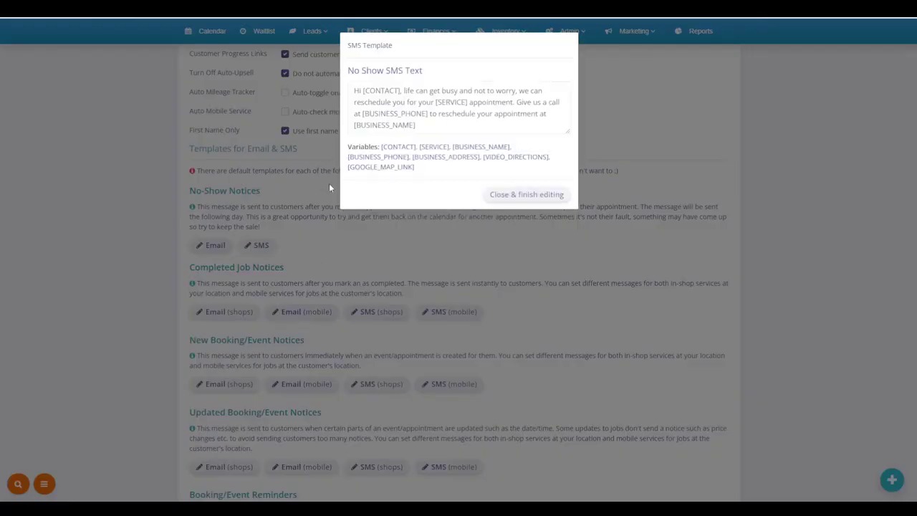
left_click(282, 215)
View the mobile email template for New Booking/Event Notices and highlight its paragraph on arrival times
scroll(246, 168, "down", 1)
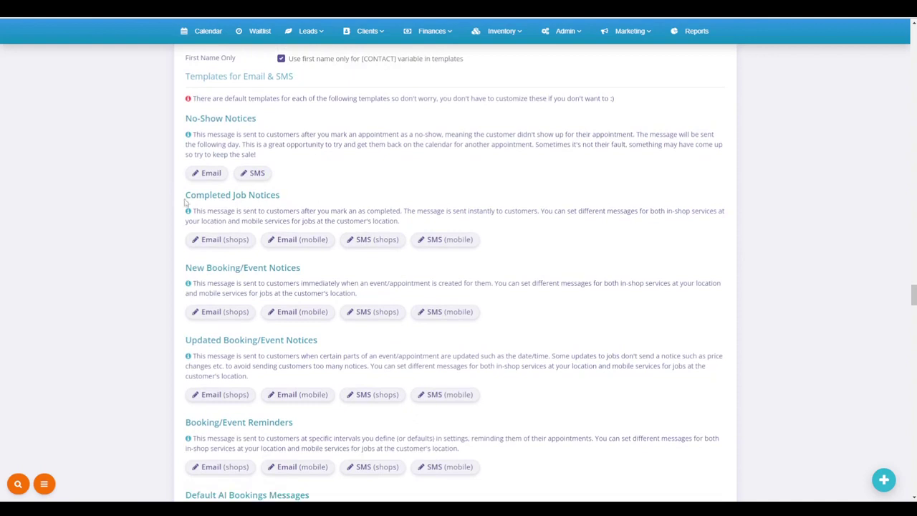
scroll(406, 254, "down", 1)
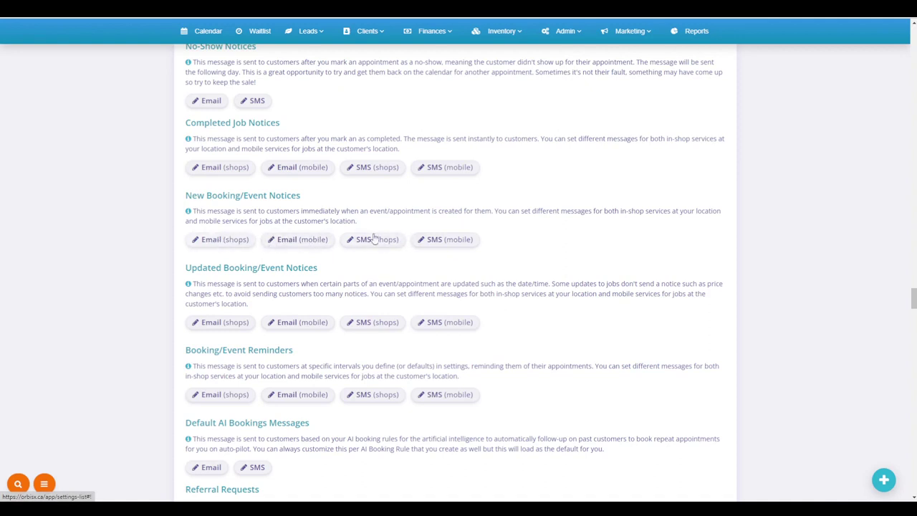
left_click(301, 239)
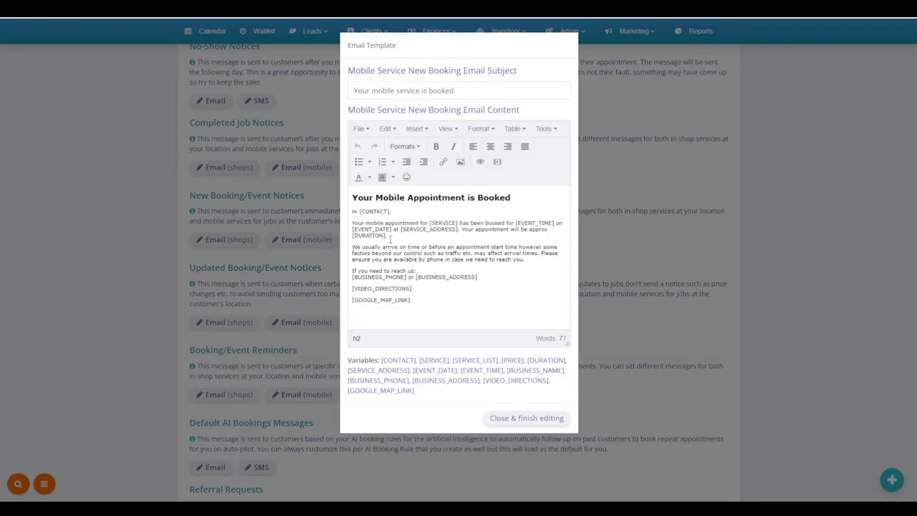
left_click_drag(353, 249, 498, 254)
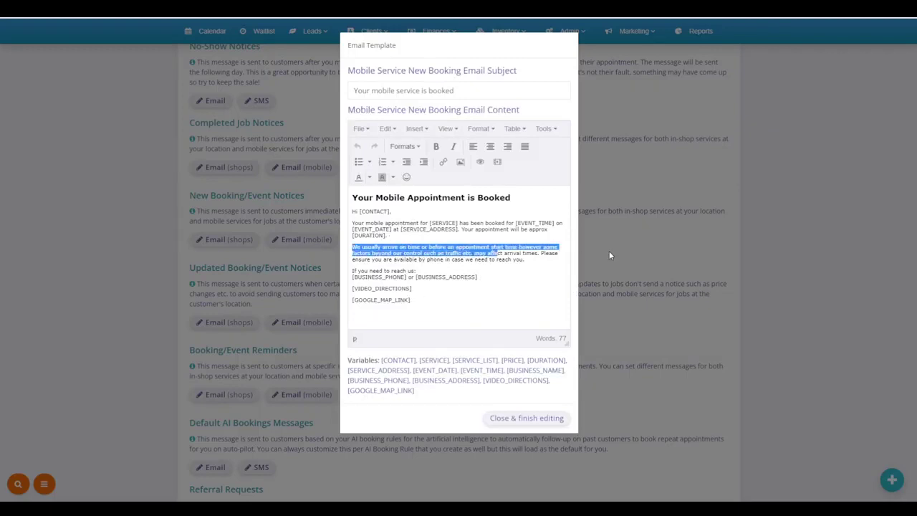
left_click(609, 255)
View the shop email template for New Booking/Event Notices and highlight the sentence about showing up 10 minutes early
left_click(226, 244)
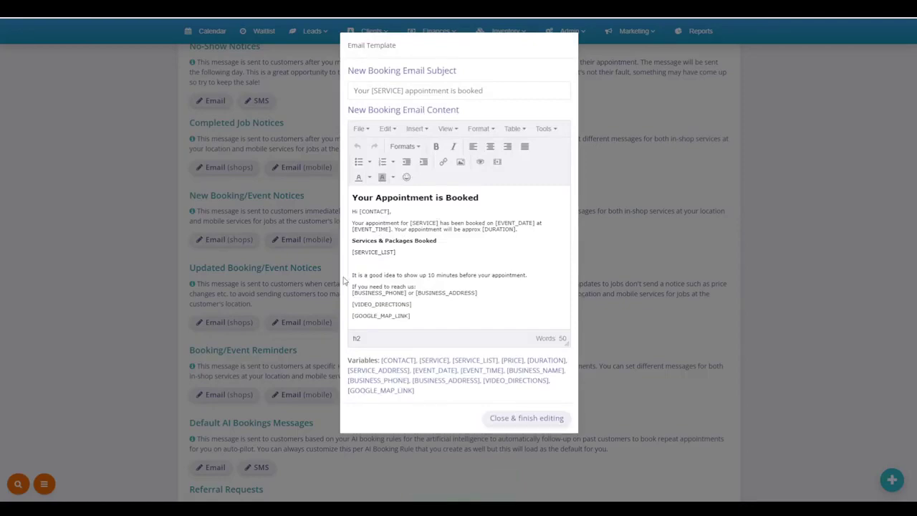
left_click_drag(353, 275, 485, 276)
left_click(599, 265)
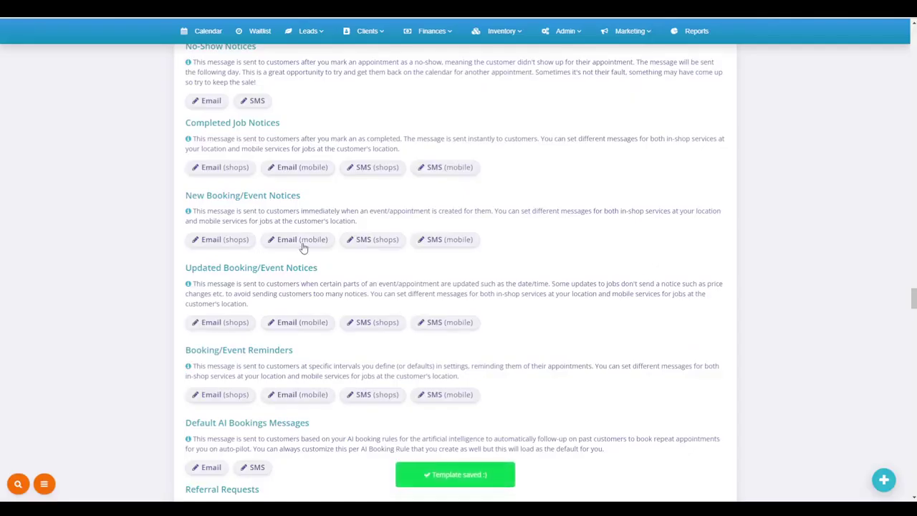
View the shop email template for Booking/Event Reminders and close it
scroll(303, 247, "up", 5)
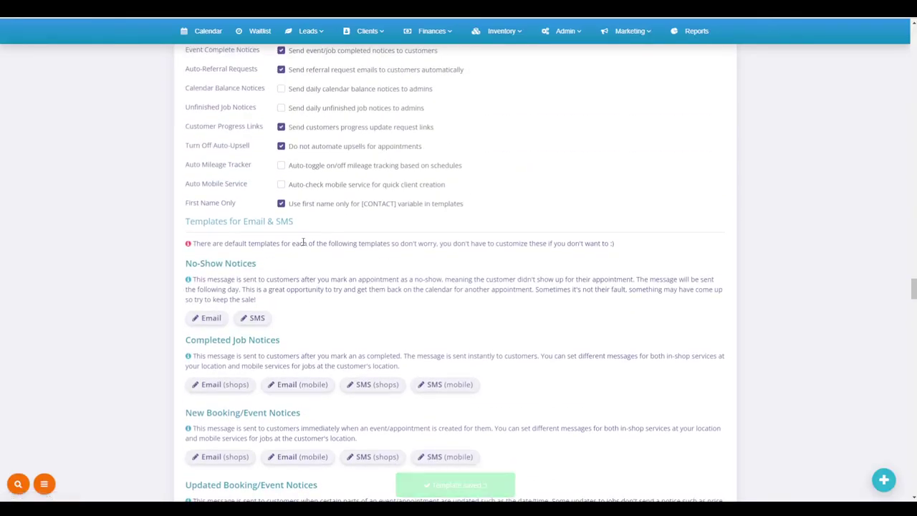
scroll(303, 244, "down", 5)
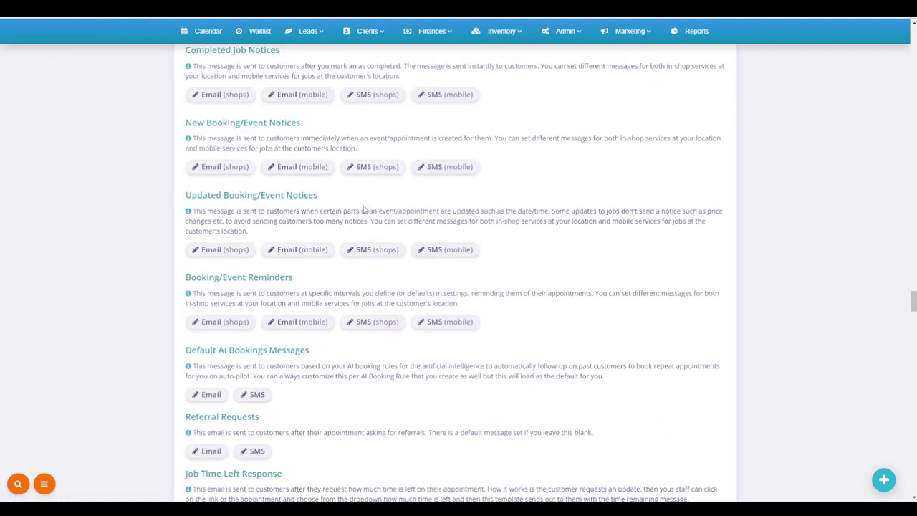
scroll(320, 260, "down", 1)
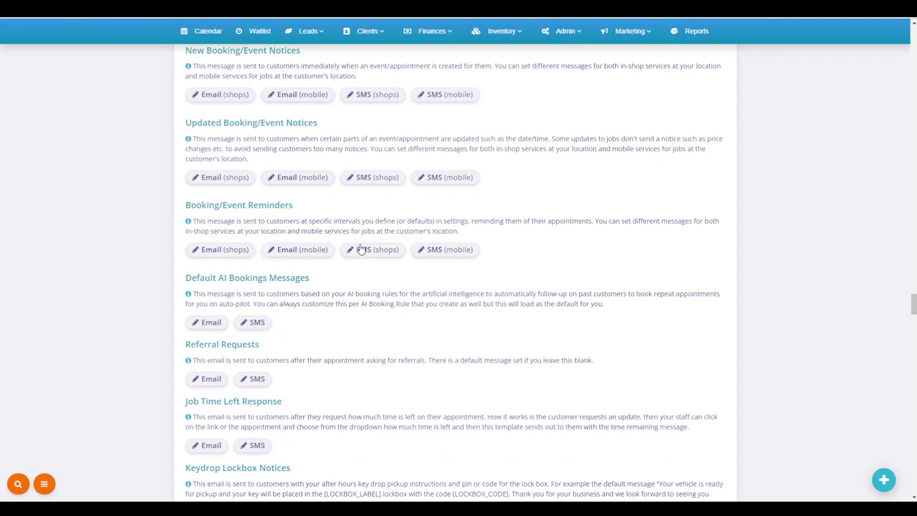
left_click(222, 250)
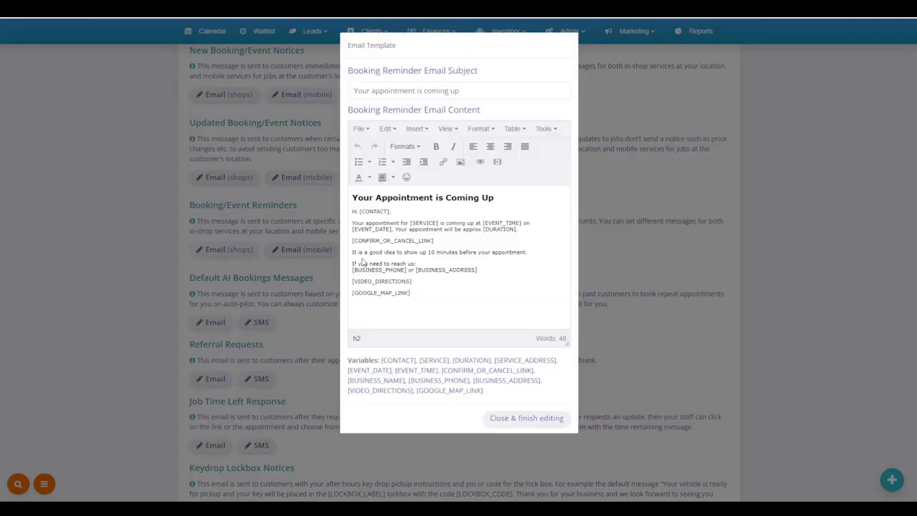
left_click(403, 212)
left_click(273, 230)
View the email template for Default AI Bookings Messages and close it
scroll(281, 272, "down", 1)
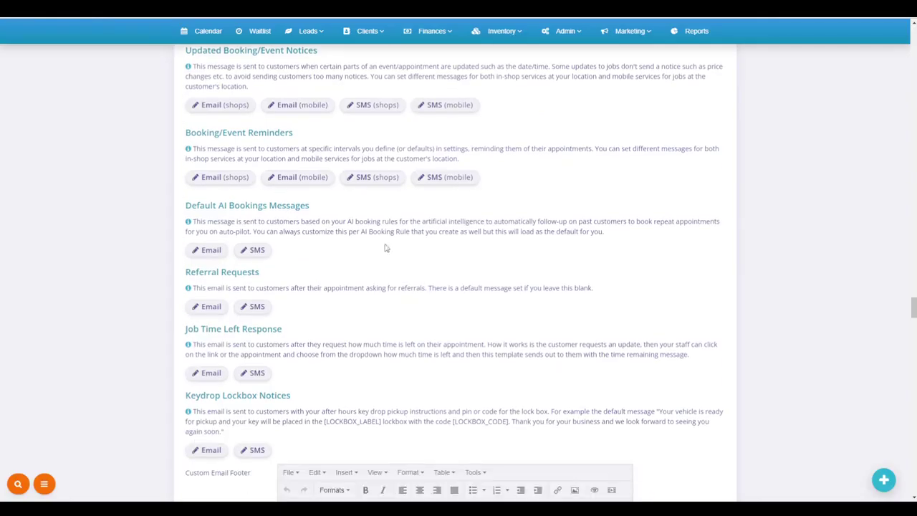
left_click(202, 249)
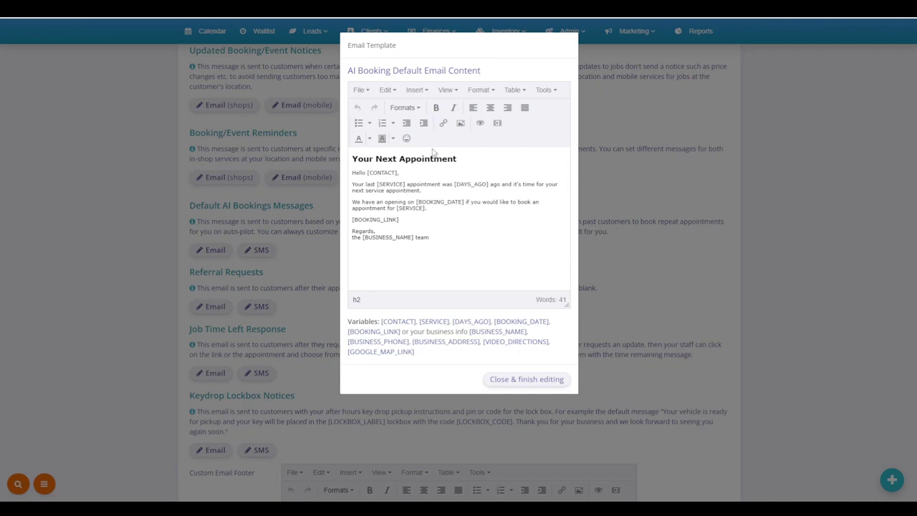
left_click(315, 188)
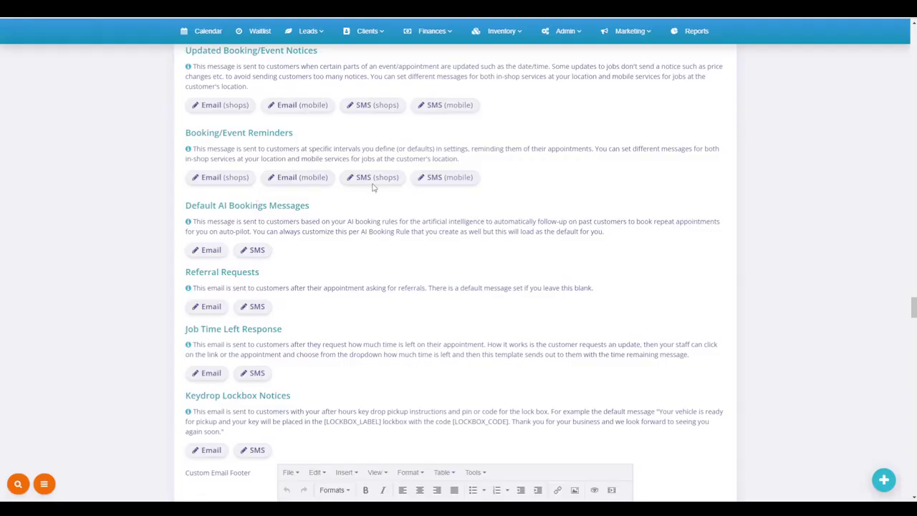
Open AI Booking Rules in a new tab, expand the new rule form and select its entire default message
mouse_move(620, 37)
right_click(622, 74)
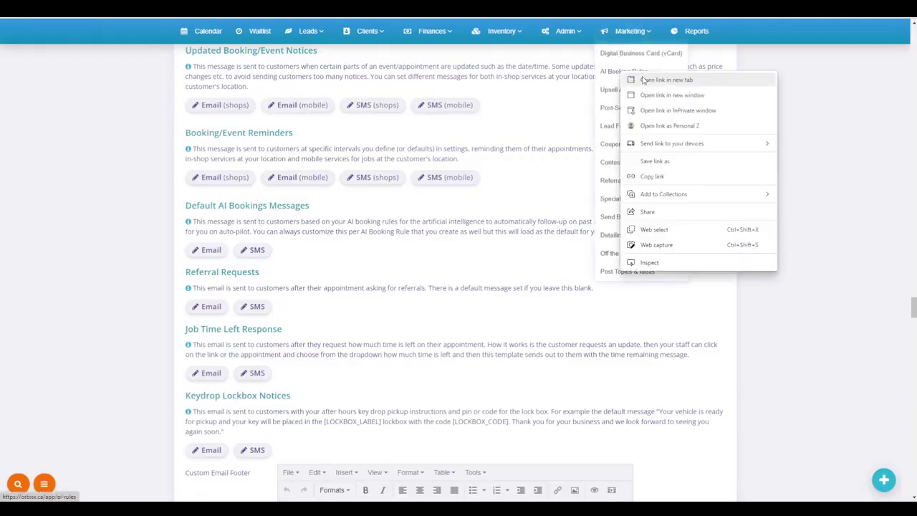
left_click(647, 80)
left_click(248, 7)
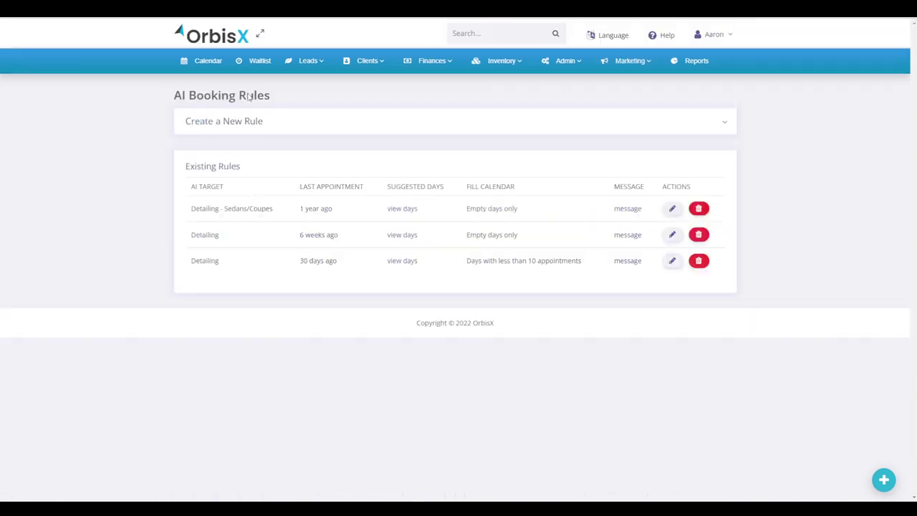
left_click(315, 126)
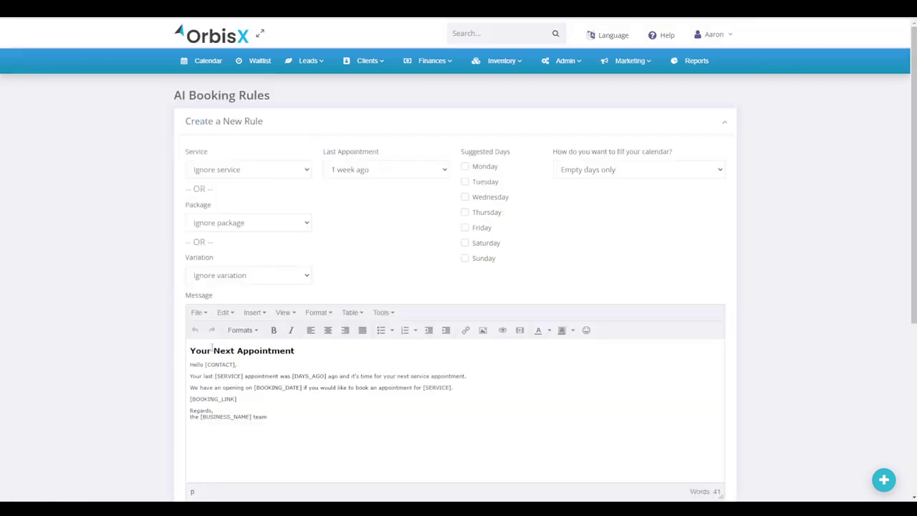
key("ctrl+a")
Return to the settings page, view the SMS template for Default AI Bookings Messages and close it
left_click(92, 8)
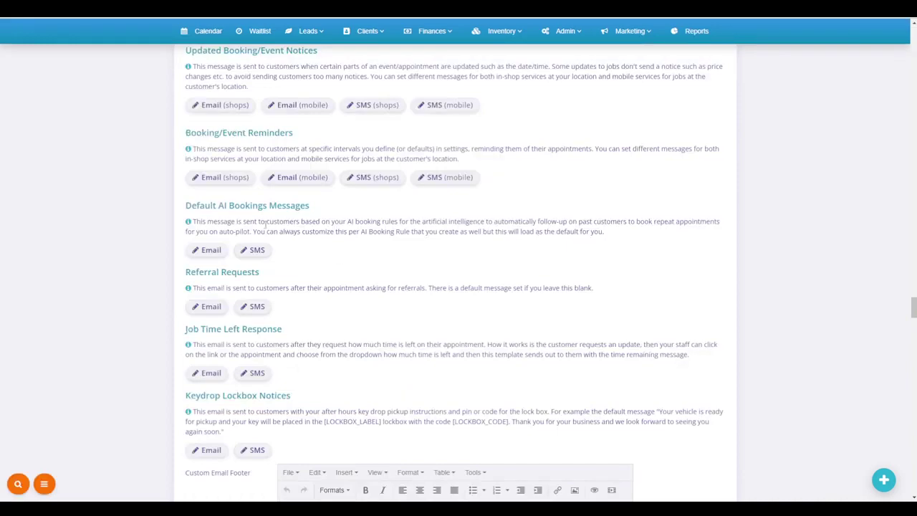
left_click(243, 250)
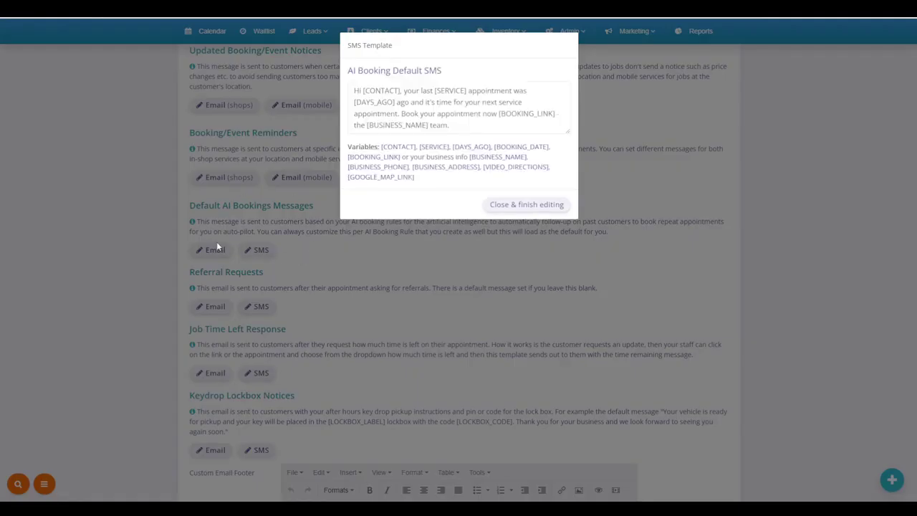
left_click(215, 247)
View the email and SMS templates for Referral Requests, closing each one
scroll(270, 300, "up", 7)
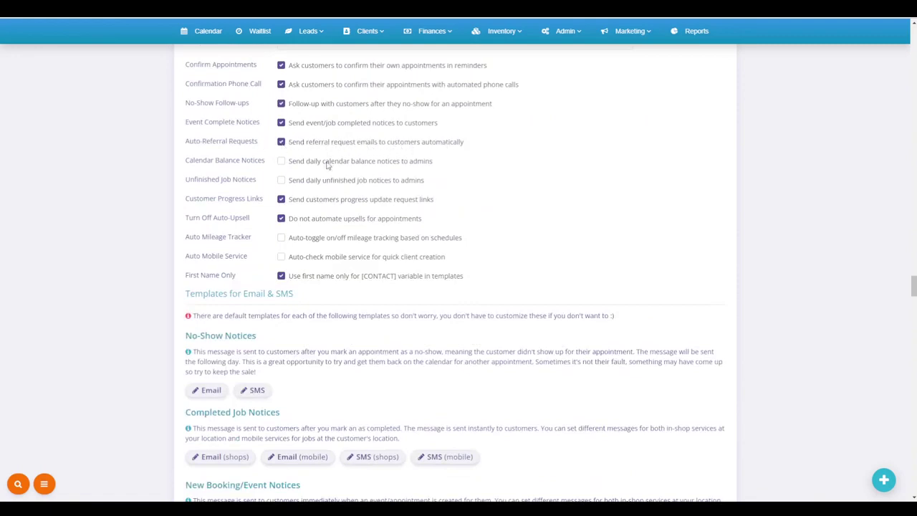
scroll(329, 164, "down", 4)
scroll(277, 169, "down", 3)
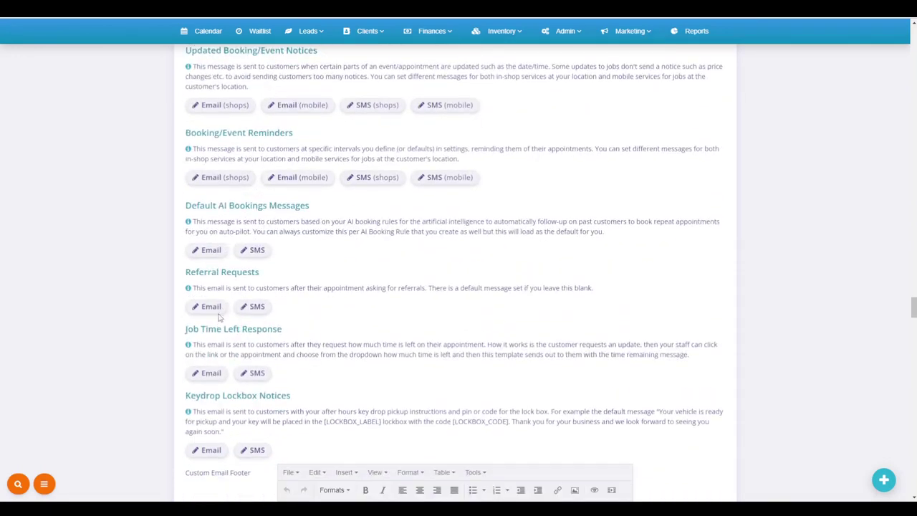
left_click(212, 306)
left_click(291, 233)
left_click(260, 309)
left_click(248, 286)
View the email template for Job Time Left Response and close it
scroll(212, 324, "down", 1)
left_click(212, 301)
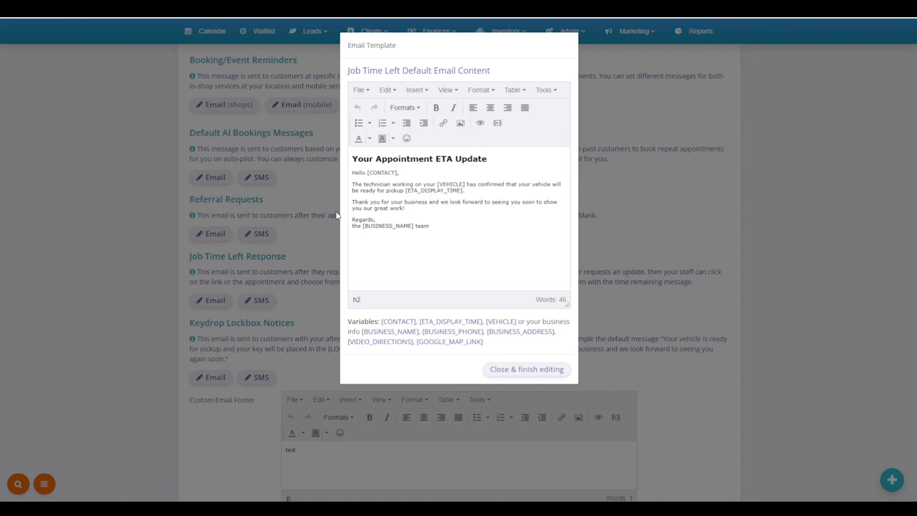
left_click(285, 221)
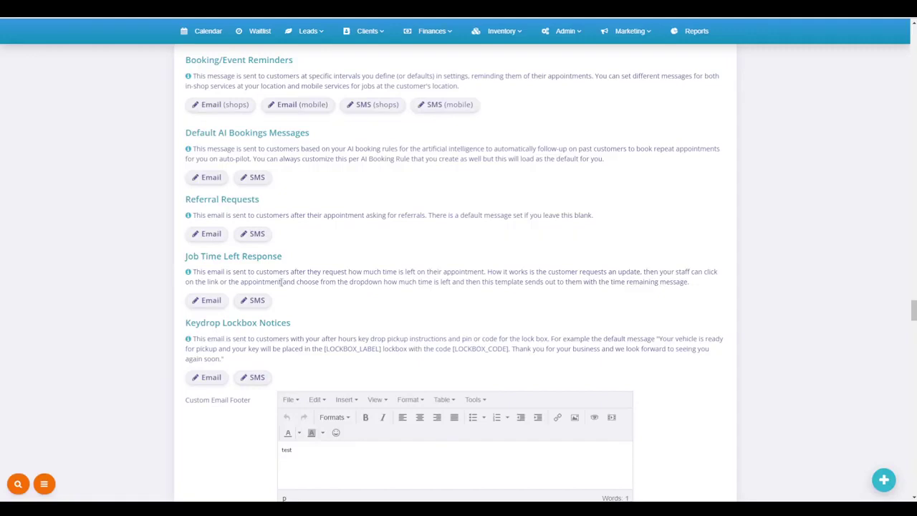
View the email and SMS templates for Keydrop Lockbox Notices, closing each one
scroll(281, 282, "down", 1)
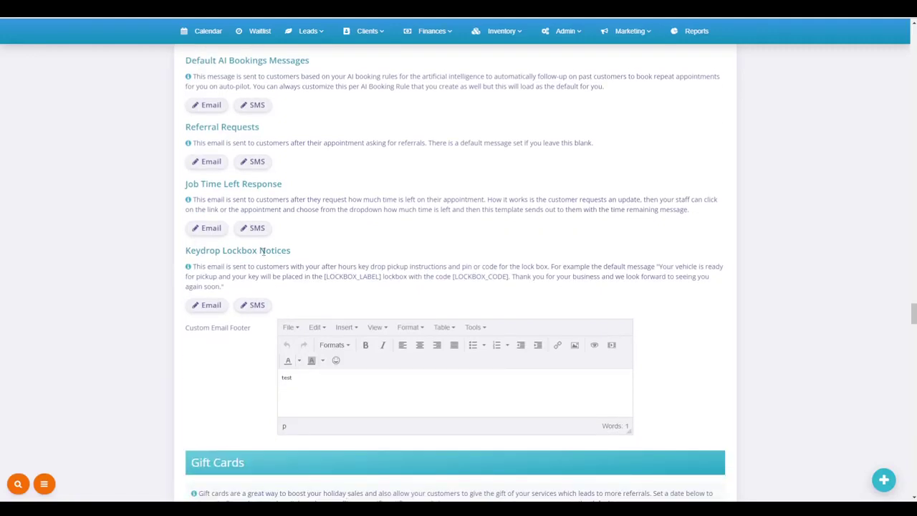
left_click(210, 307)
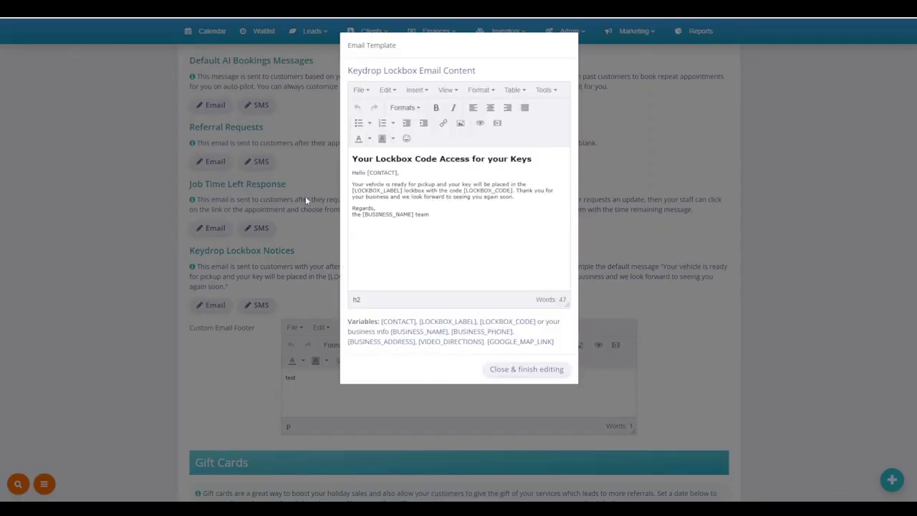
left_click(280, 234)
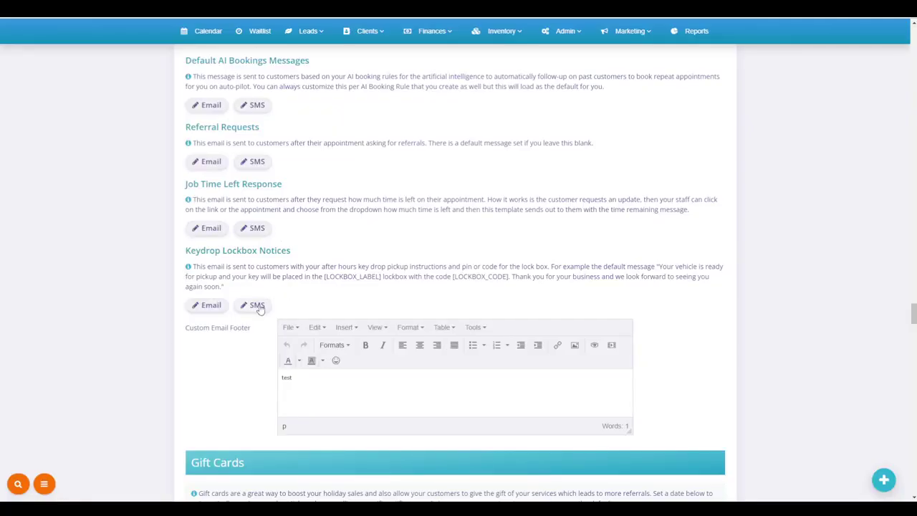
left_click(259, 305)
left_click(290, 265)
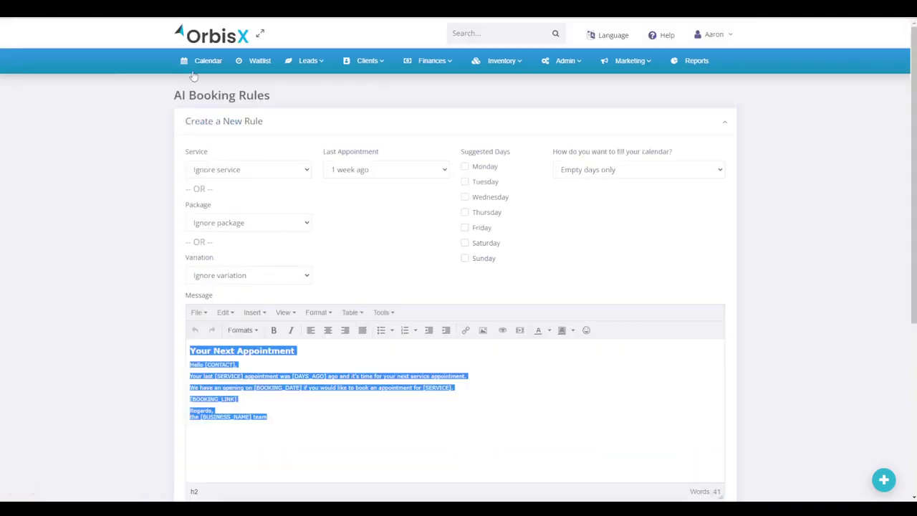
Open the July 19th 2022 calendar event "Test Message Notice Event" for editing
left_click(197, 70)
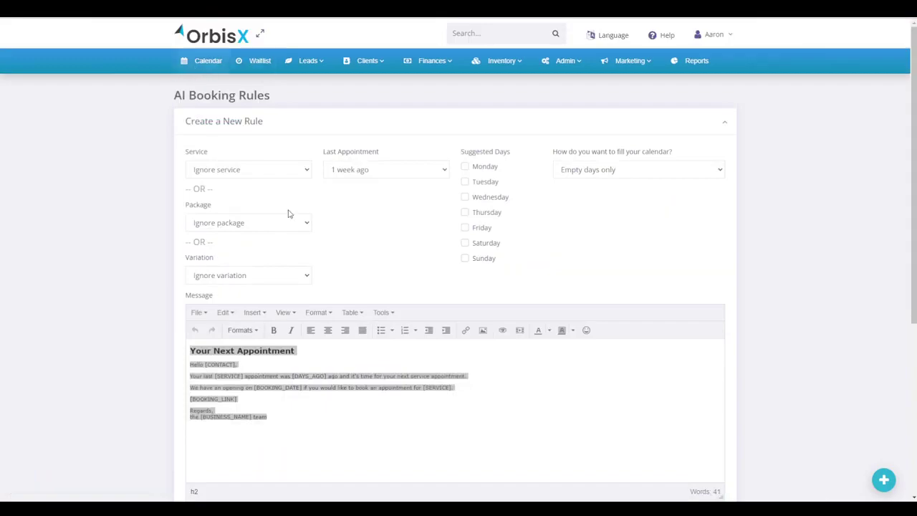
left_click(384, 277)
left_click(540, 147)
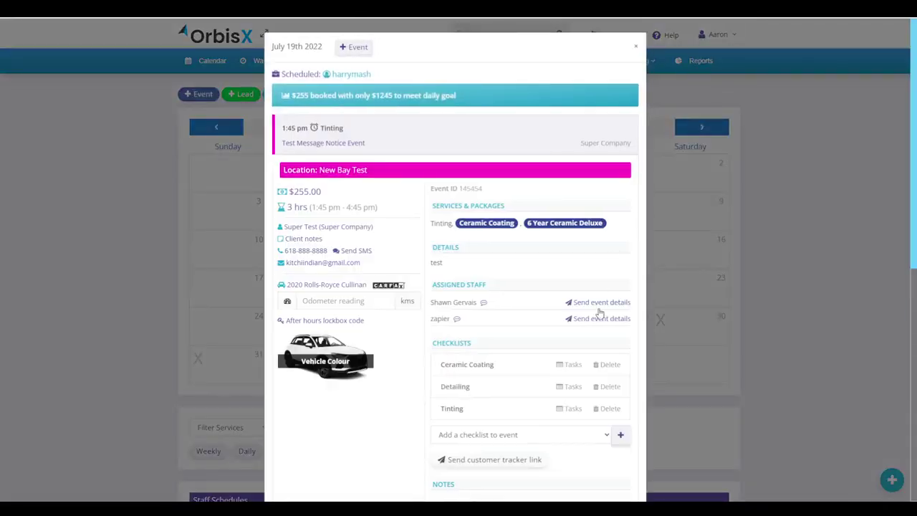
scroll(564, 415, "down", 5)
left_click(546, 430)
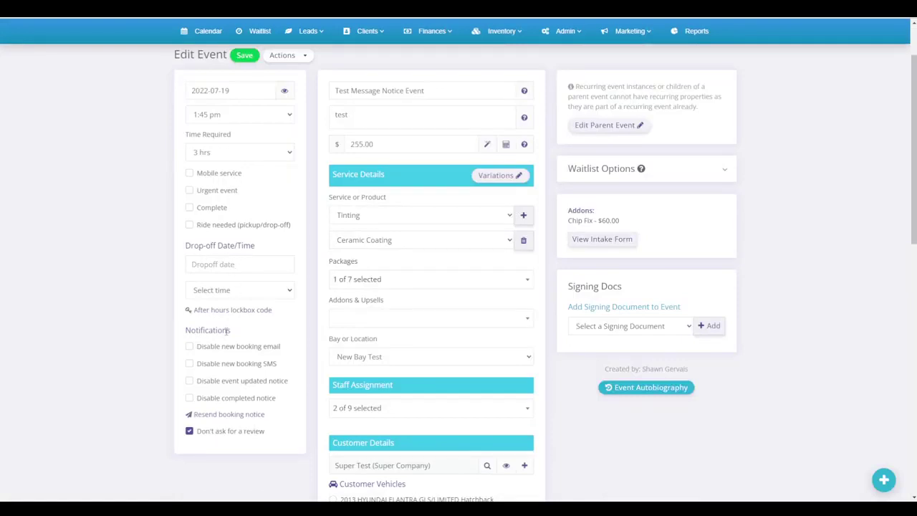
Open the event's after hours lockbox code form and point out its Box Label and Code or Pin Access fields
left_click(231, 310)
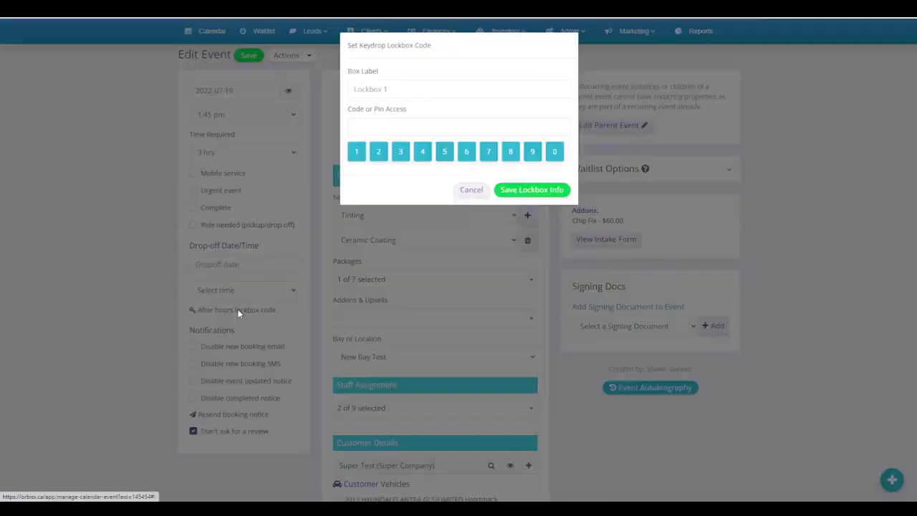
left_click(372, 84)
left_click(372, 125)
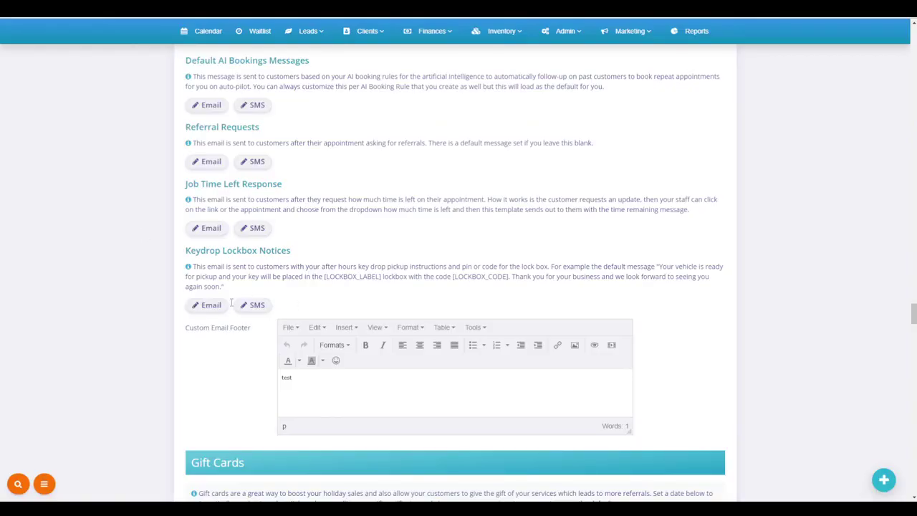
Return to the settings page, view the Keydrop Lockbox Notices email template again, and look back over the Automations & Mail options
left_click(211, 304)
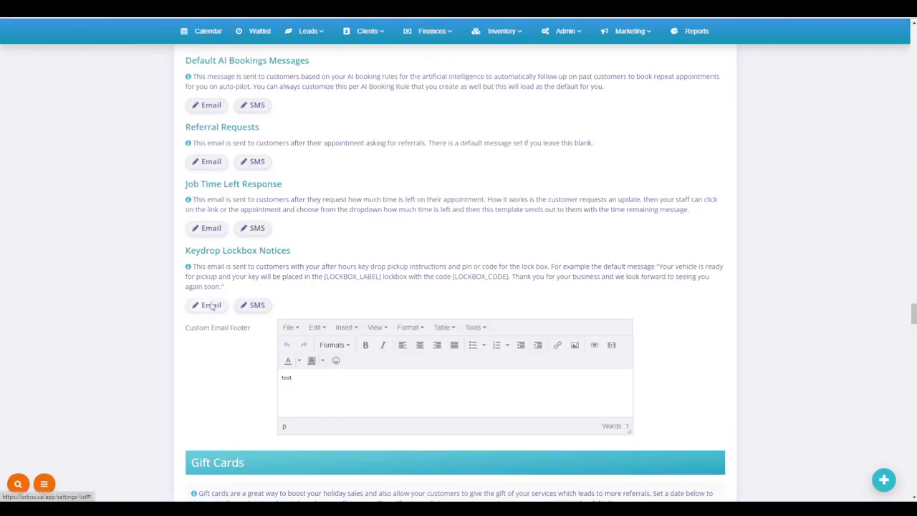
left_click(297, 320)
scroll(175, 280, "up", 9)
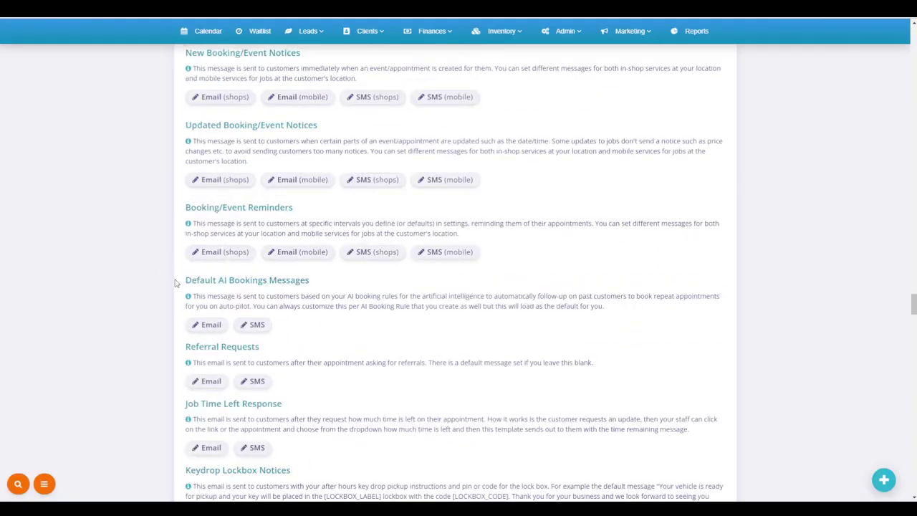
scroll(547, 433, "up", 1)
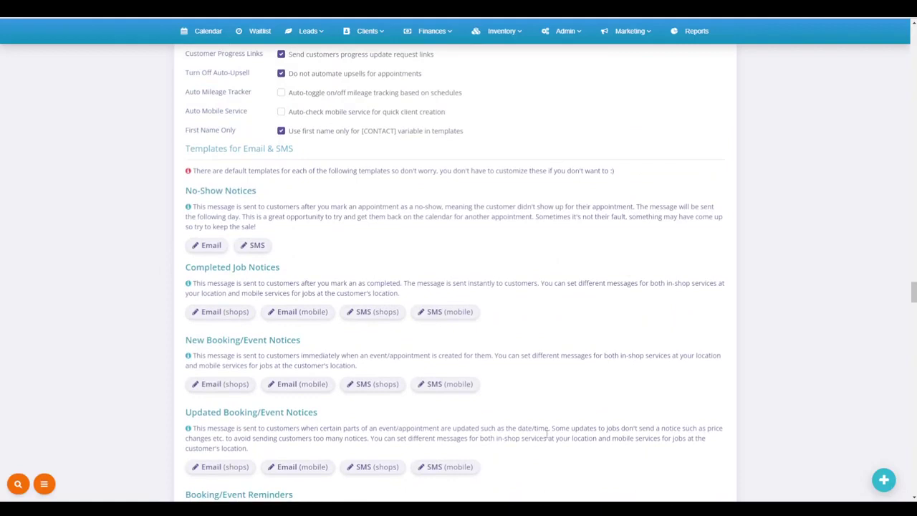
scroll(478, 414, "up", 3)
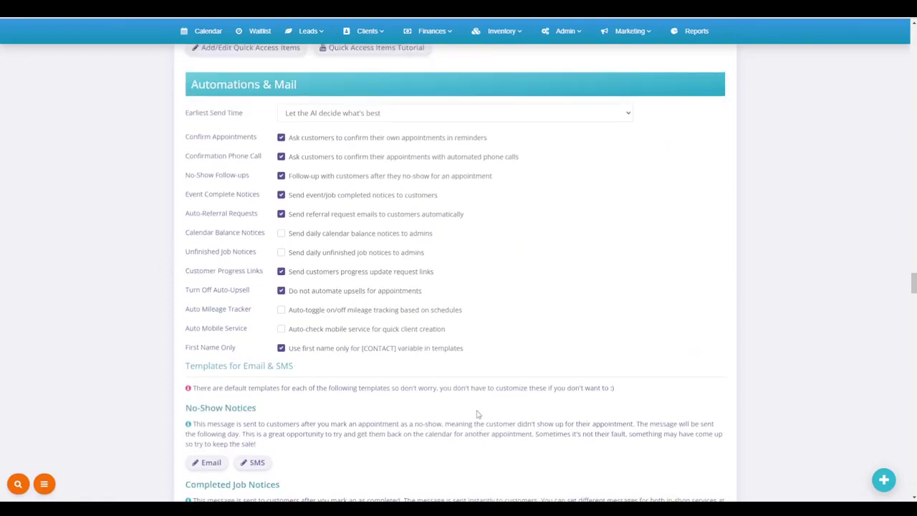
scroll(154, 241, "down", 1)
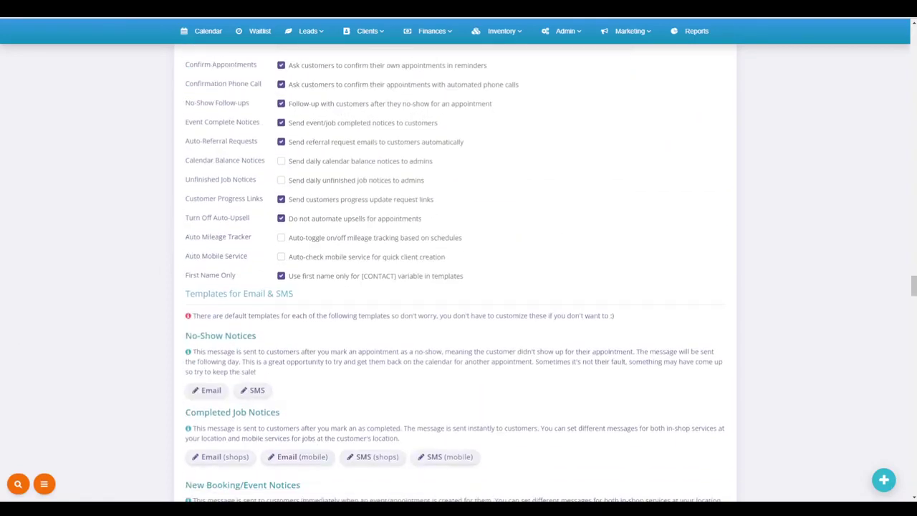